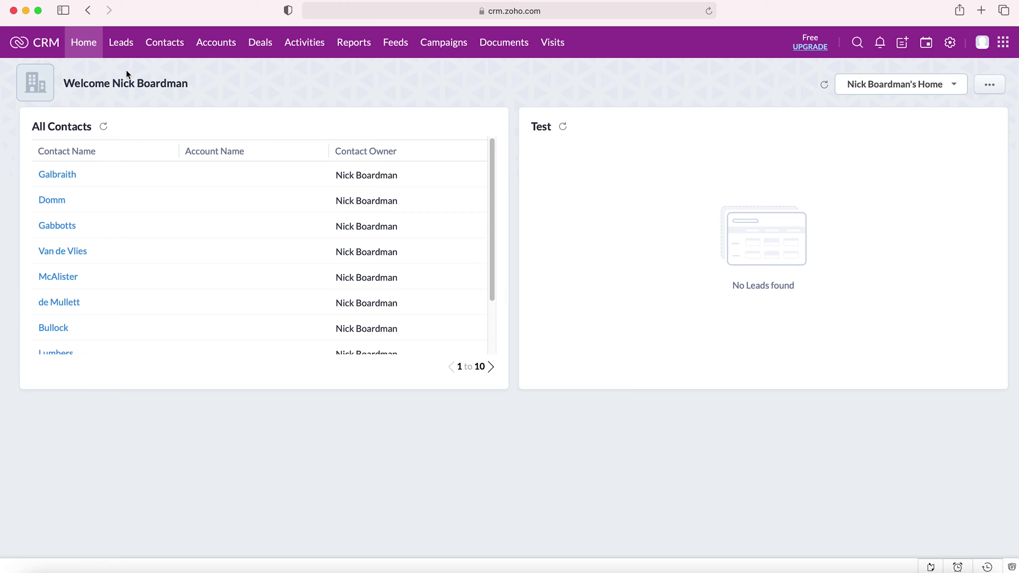
- Go to Contacts and scroll through the 100 contact records, then back to the top
left_click(164, 44)
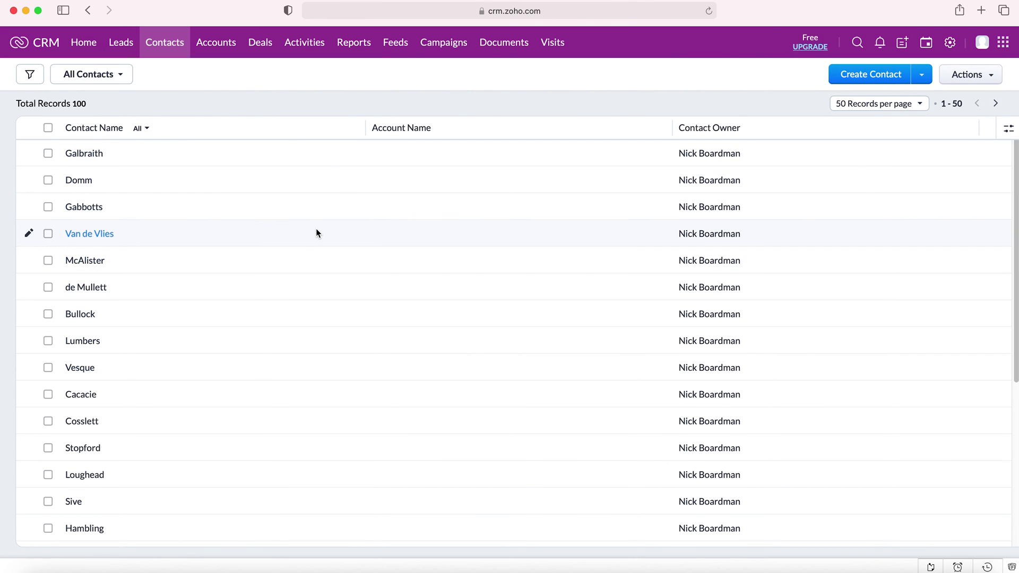
scroll(316, 234, "down", 12)
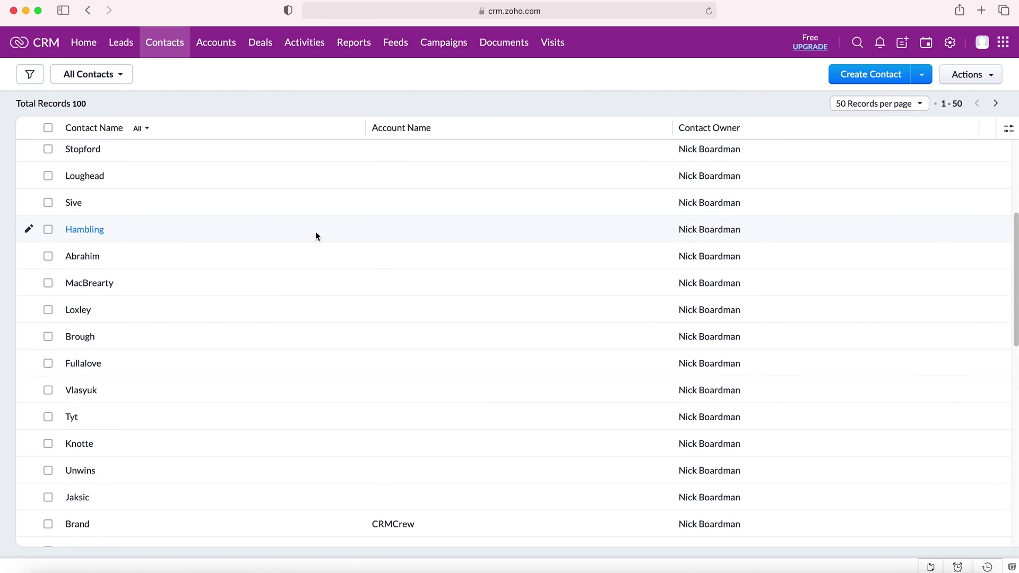
scroll(289, 254, "up", 12)
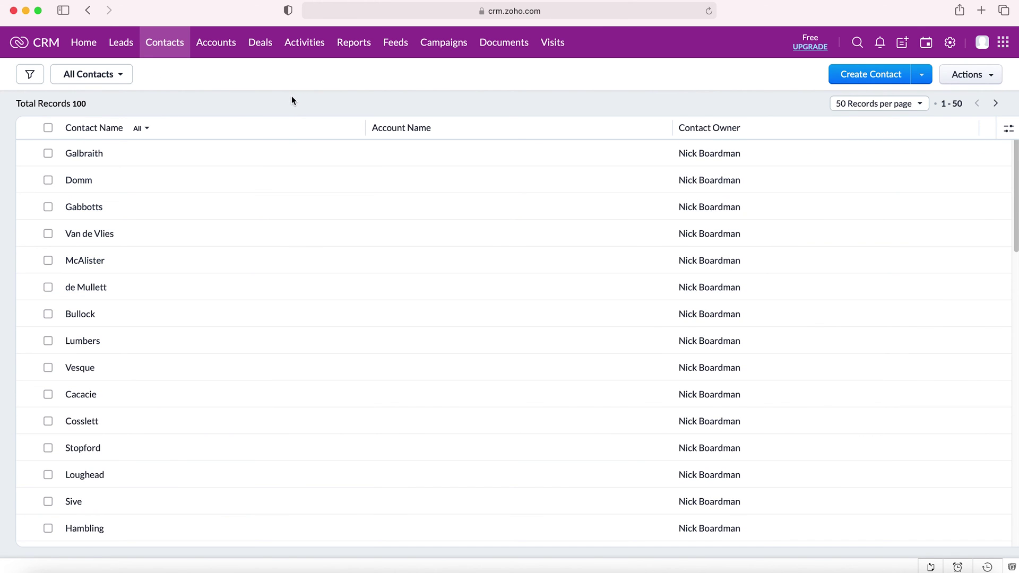
- Show the Filter Contacts by panel with its system-defined and field-based filters
left_click(36, 78)
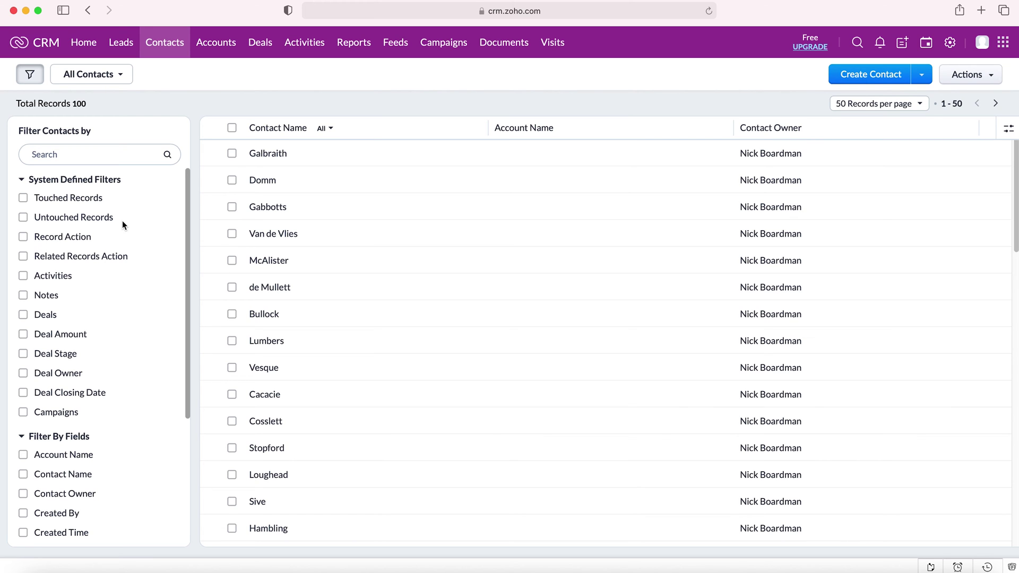
left_click(83, 203)
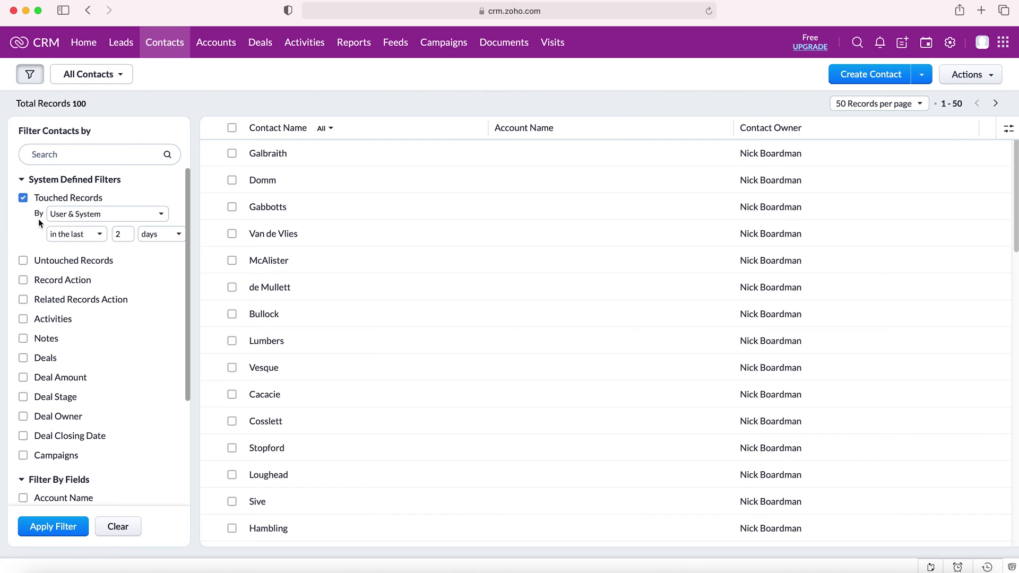
left_click(98, 215)
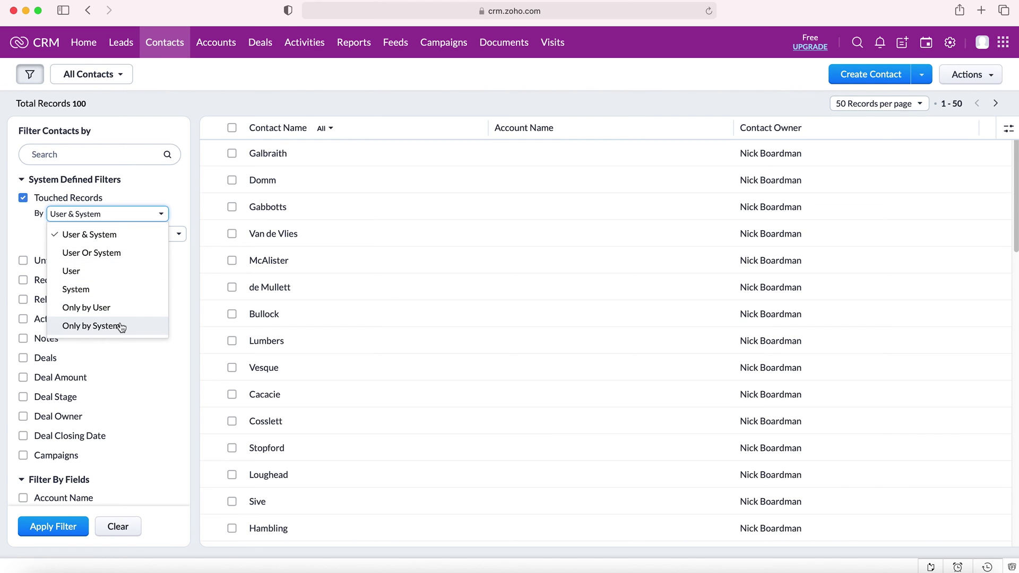
left_click(19, 240)
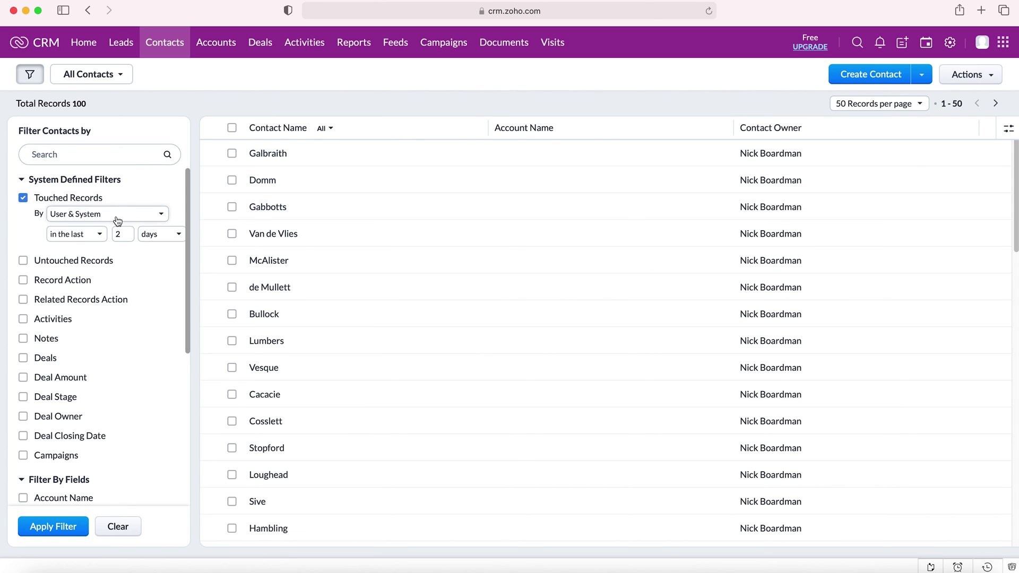
left_click(38, 202)
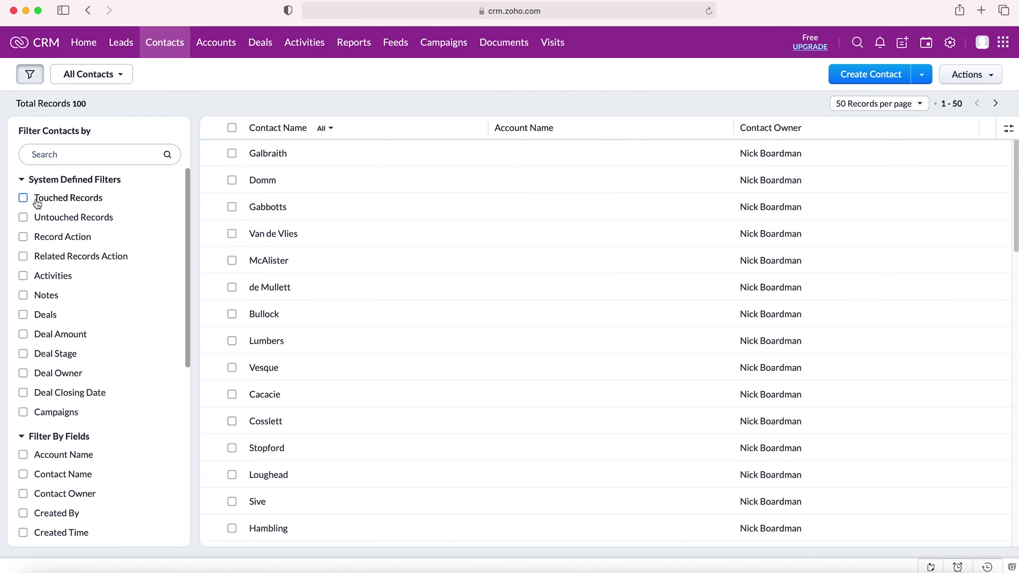
left_click(59, 220)
left_click(59, 221)
left_click(59, 221)
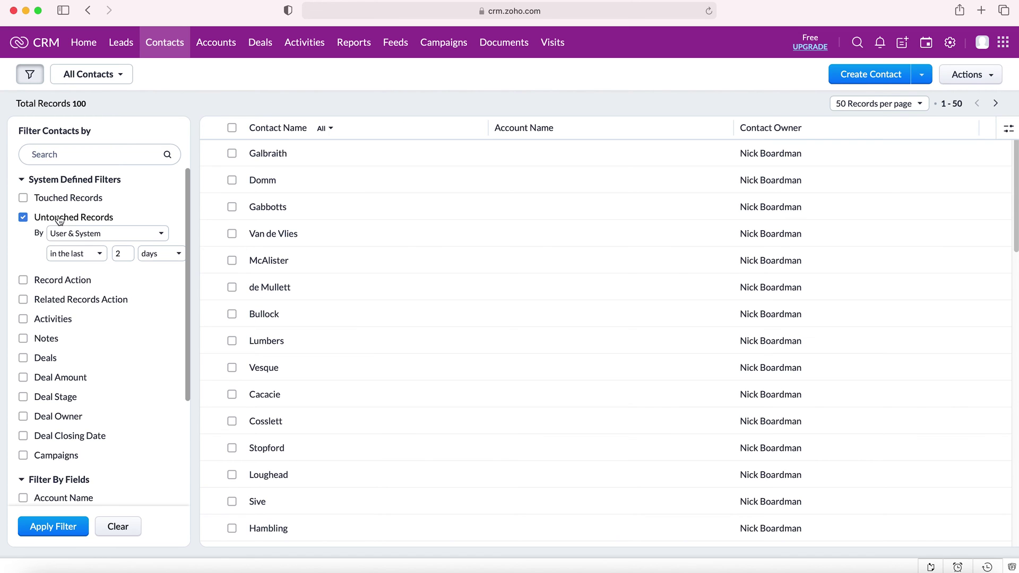
left_click(60, 219)
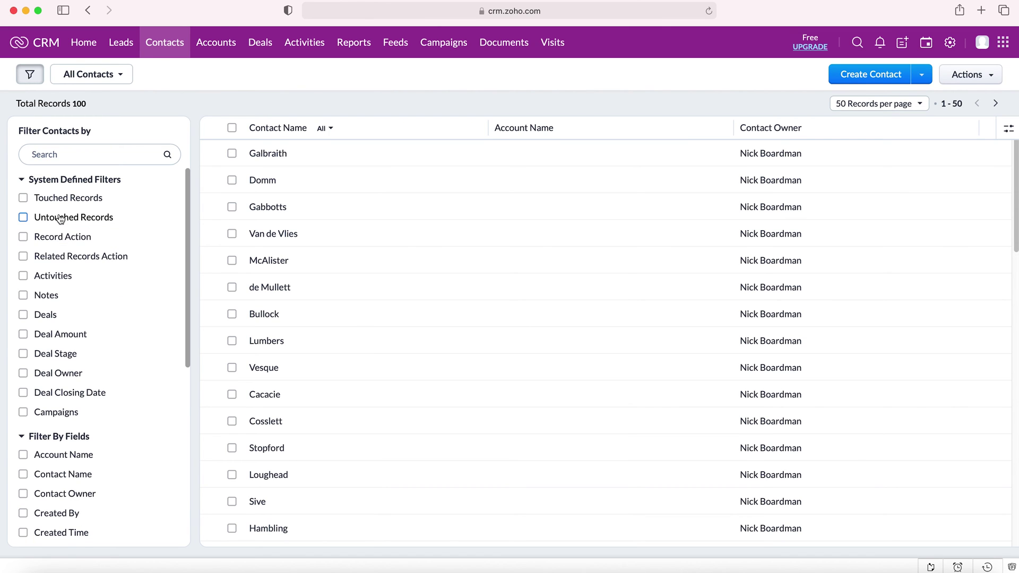
left_click(83, 239)
left_click(97, 252)
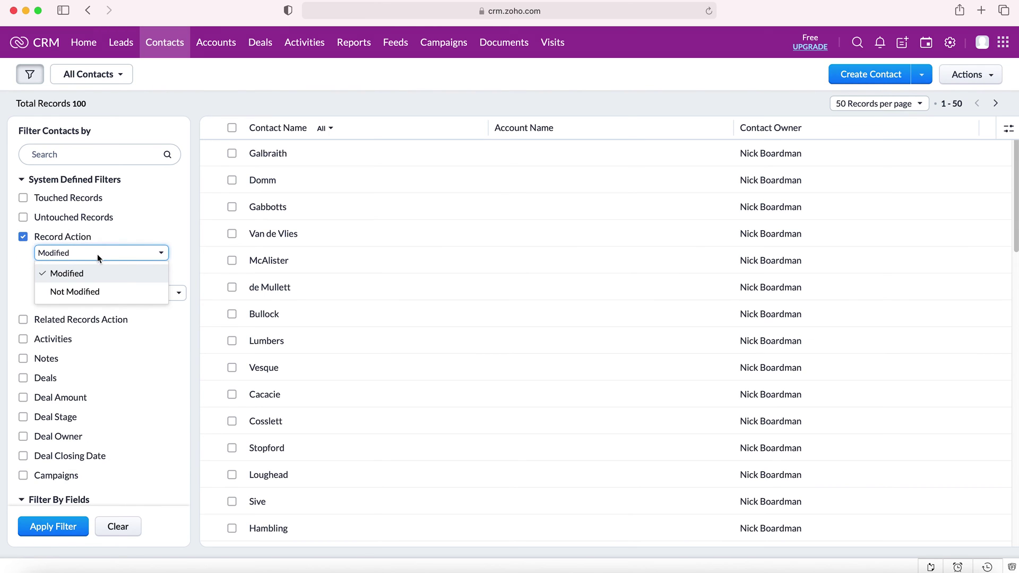
left_click(13, 268)
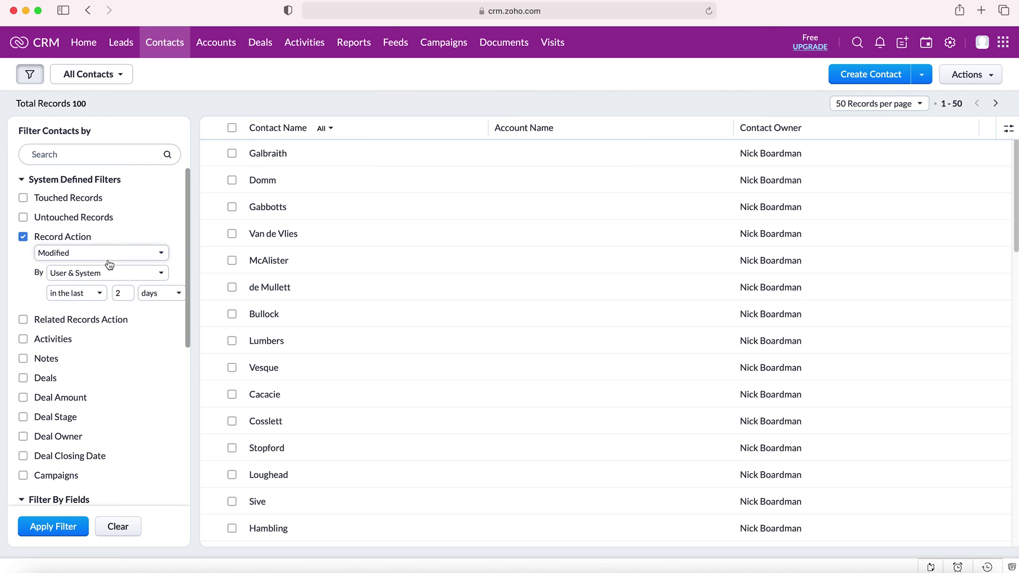
left_click(91, 253)
left_click(88, 291)
left_click(59, 252)
left_click(40, 236)
left_click(23, 236)
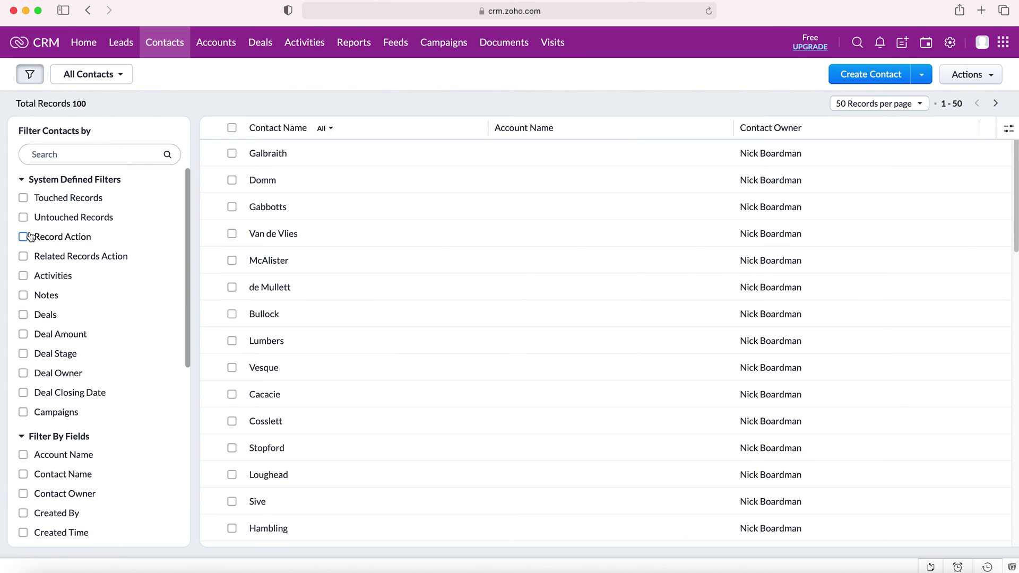
left_click(51, 258)
left_click(89, 272)
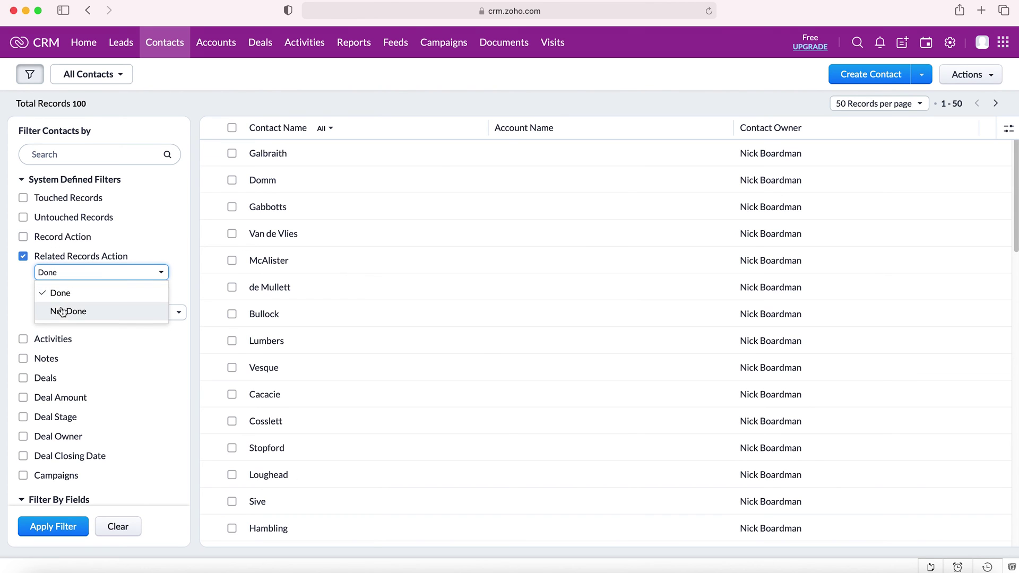
left_click(21, 314)
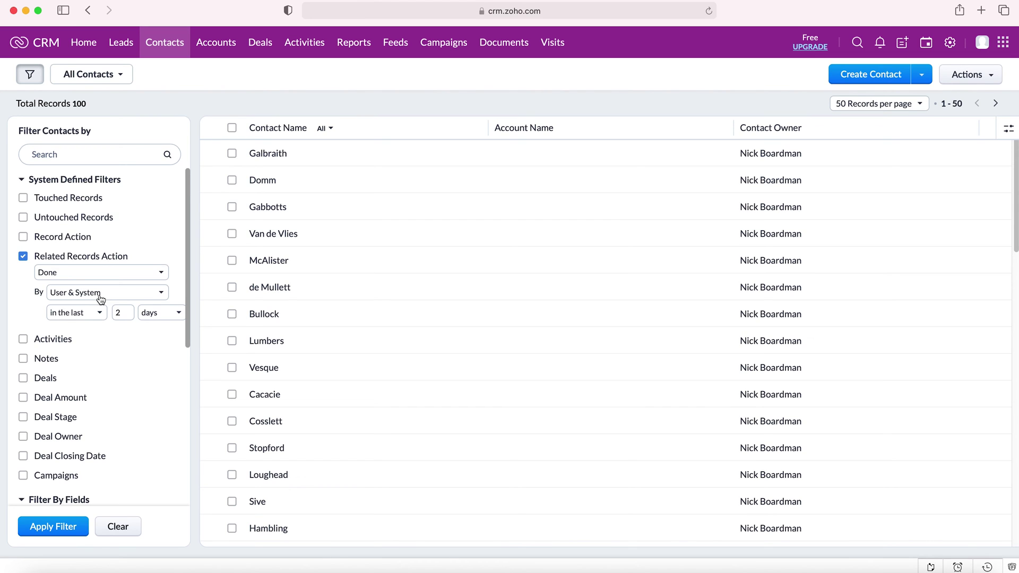
left_click(45, 257)
left_click(45, 257)
left_click(78, 315)
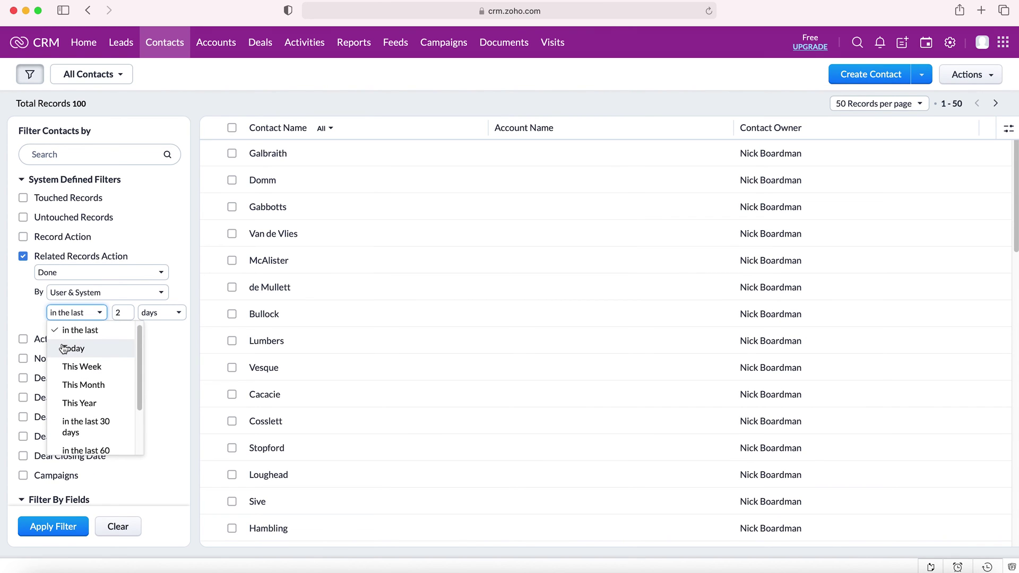
scroll(73, 366, "down", 3)
scroll(80, 371, "up", 3)
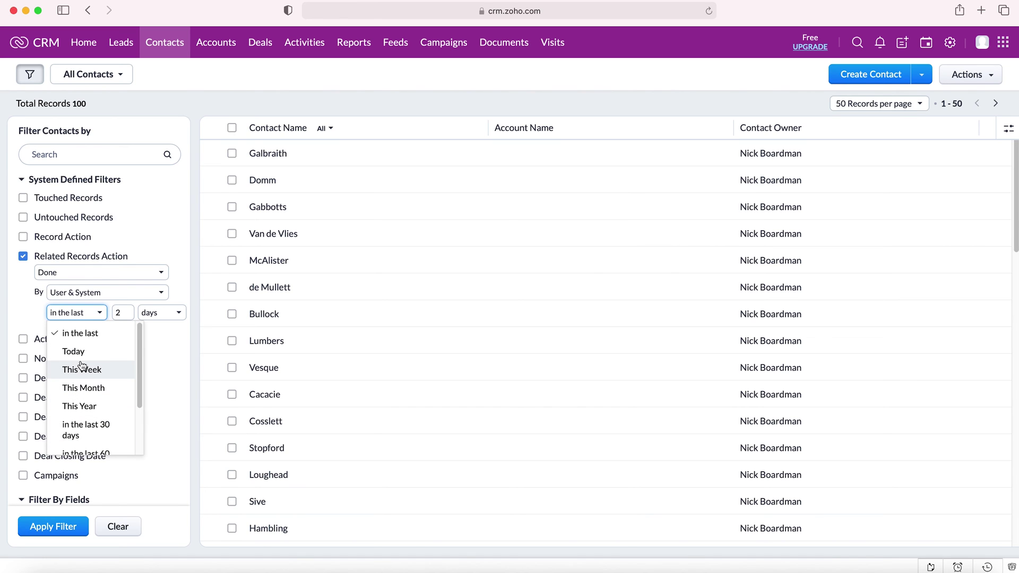
scroll(81, 364, "down", 3)
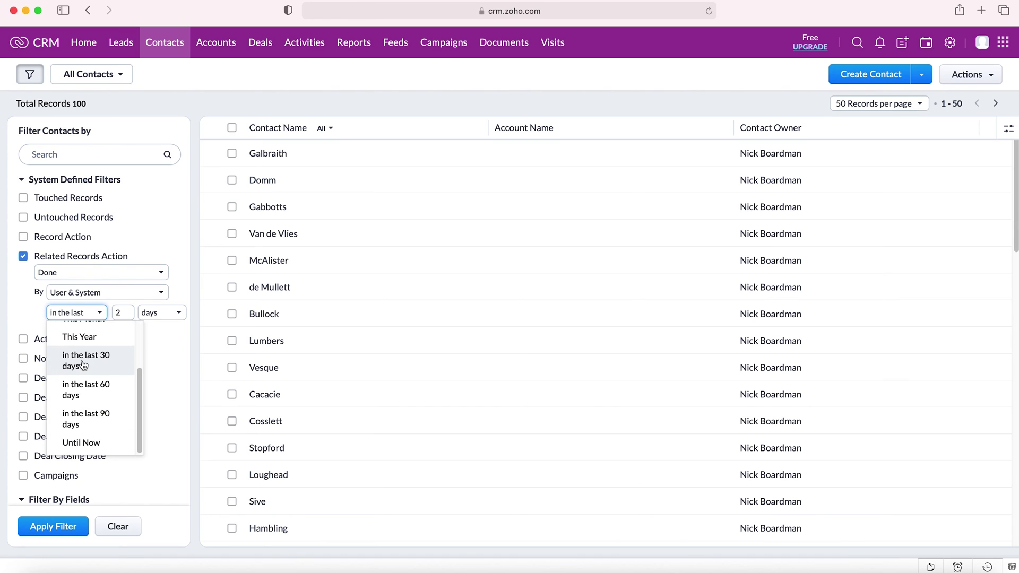
left_click(23, 257)
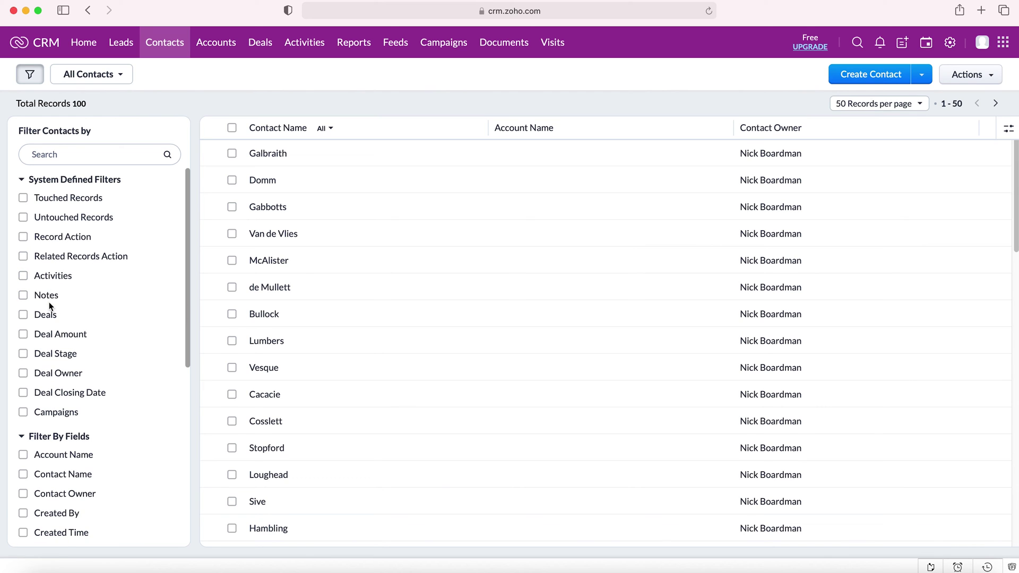
left_click(59, 276)
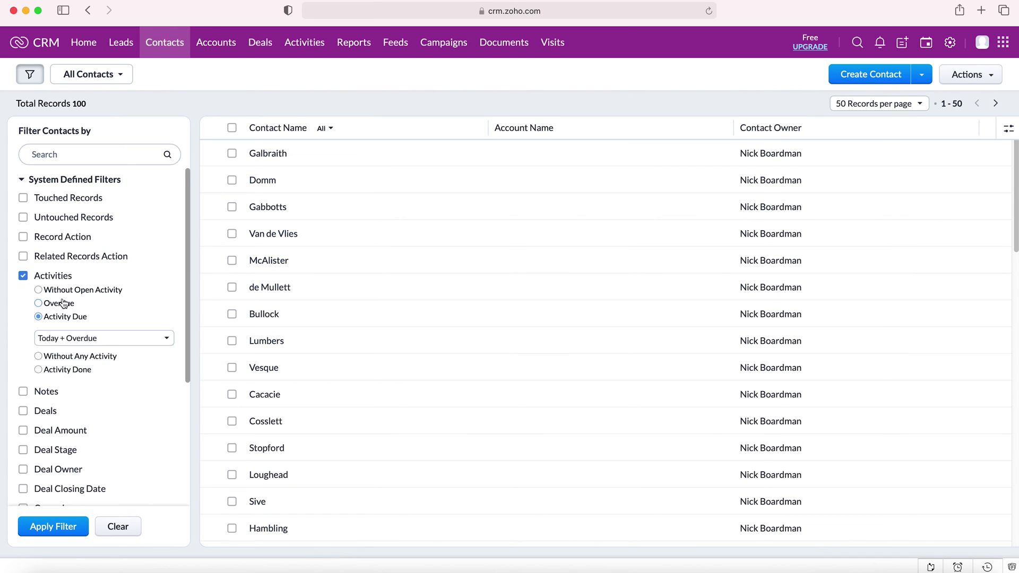
left_click(86, 342)
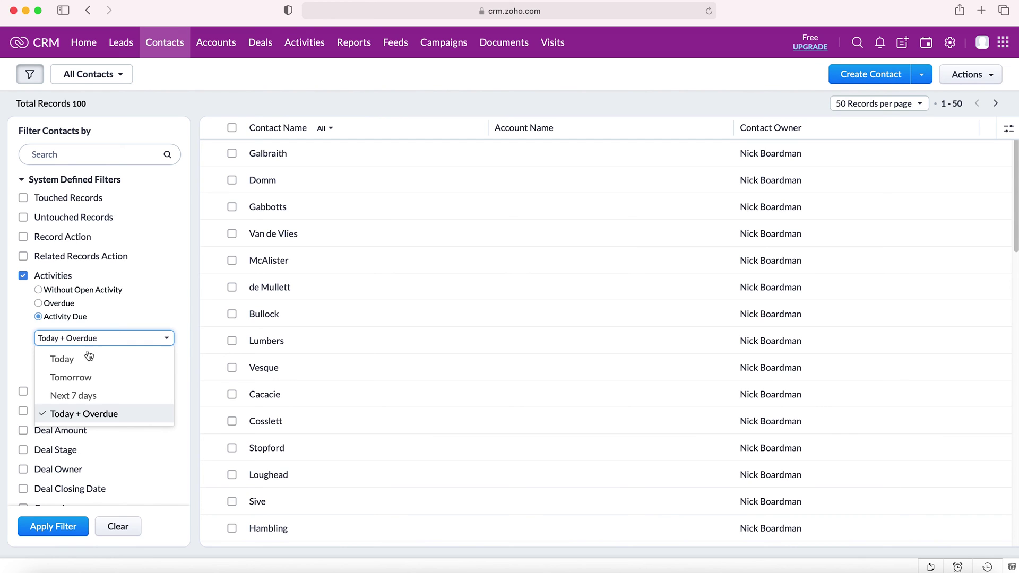
left_click(20, 315)
left_click(28, 278)
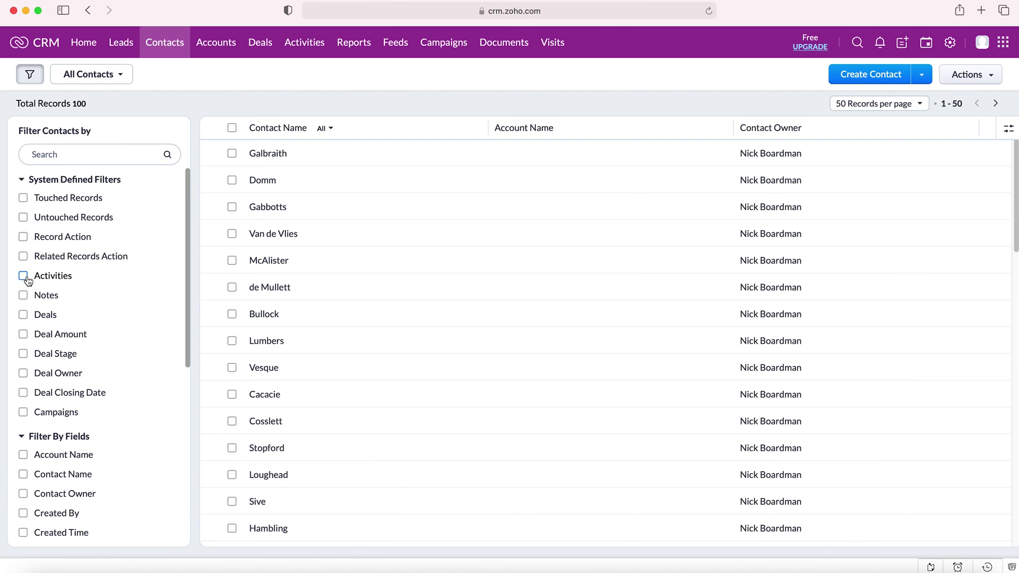
left_click(37, 296)
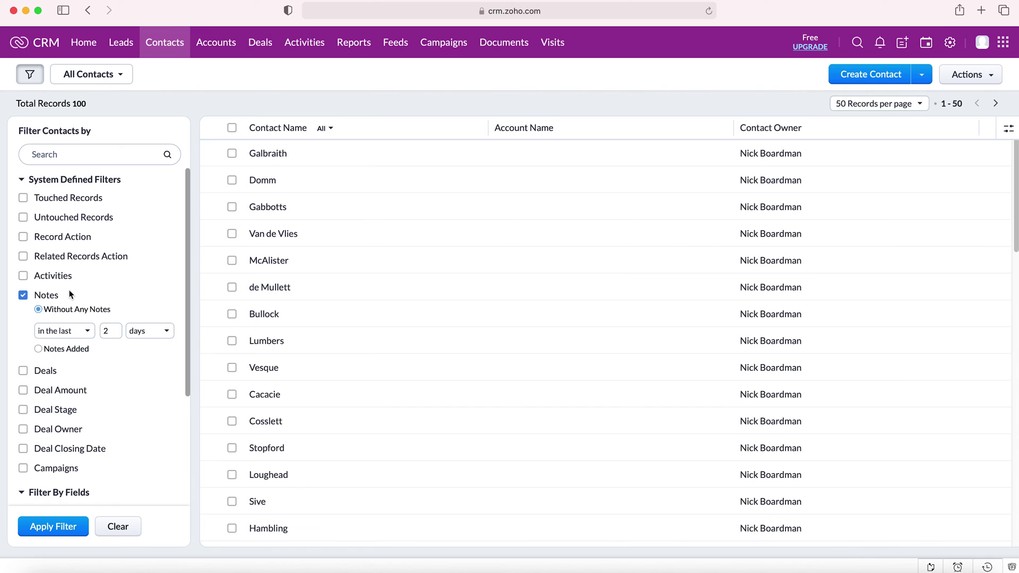
left_click(49, 295)
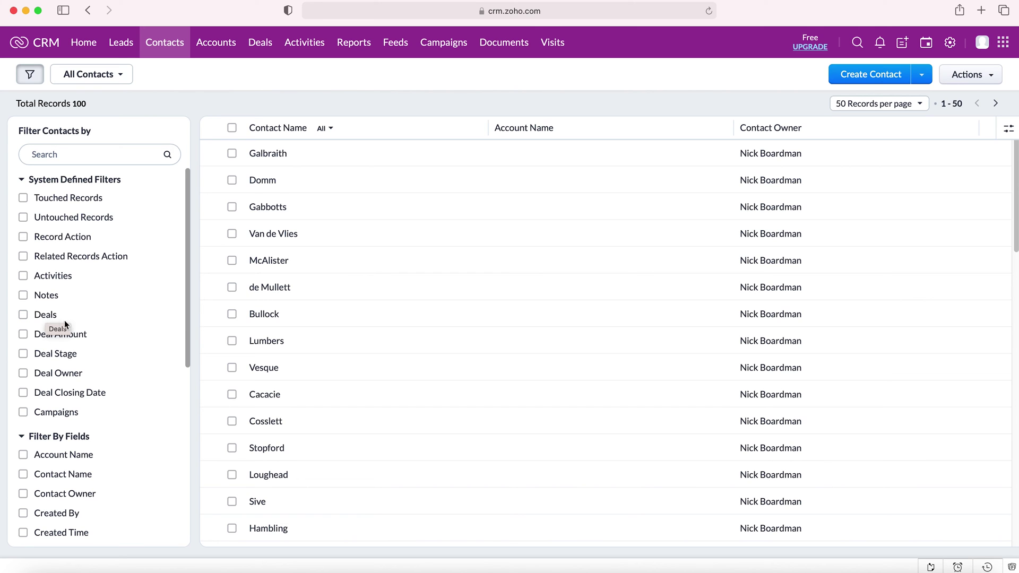
left_click(62, 351)
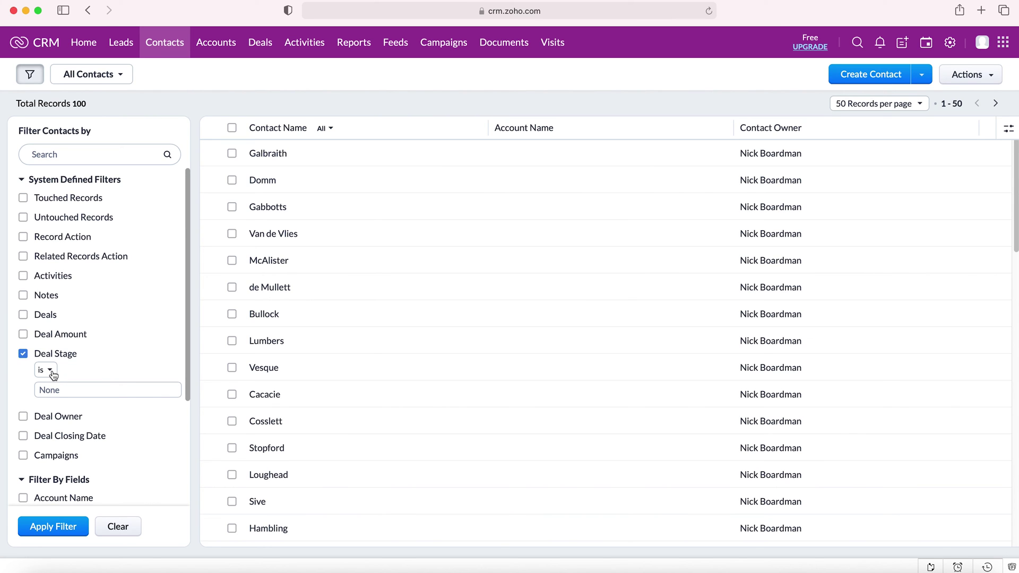
left_click(53, 371)
left_click(96, 366)
left_click(72, 389)
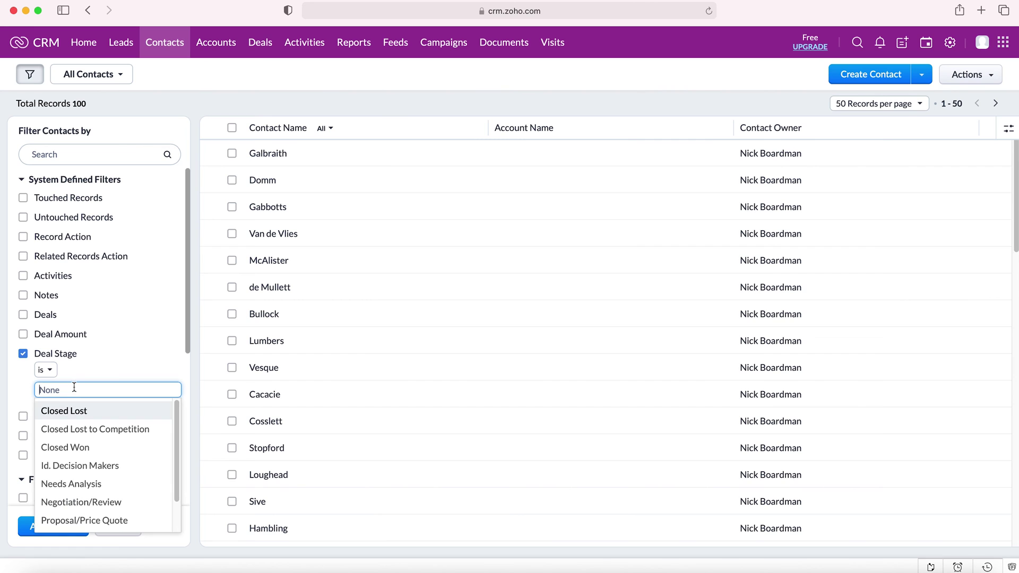
left_click(108, 493)
left_click(25, 388)
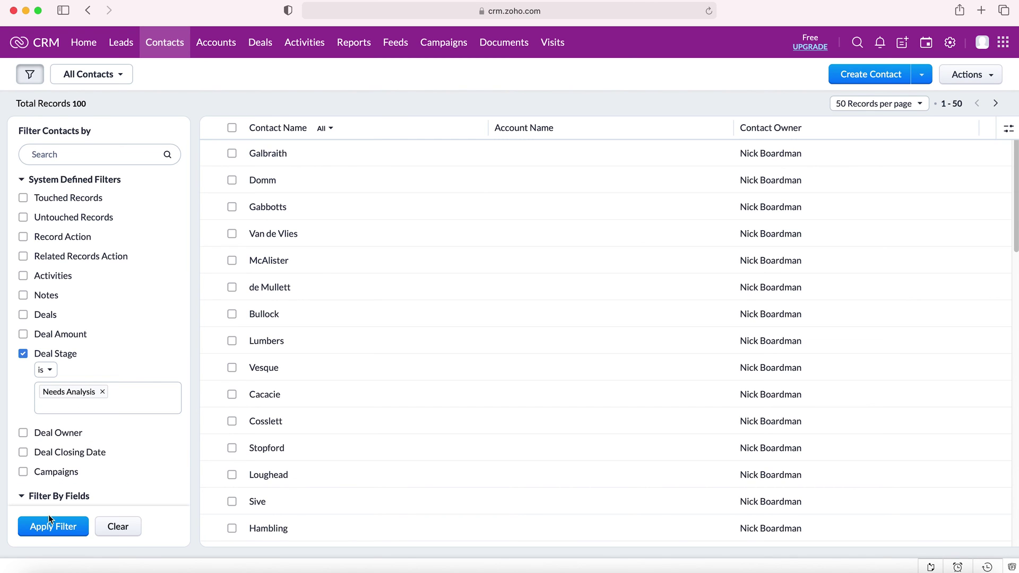
left_click(24, 354)
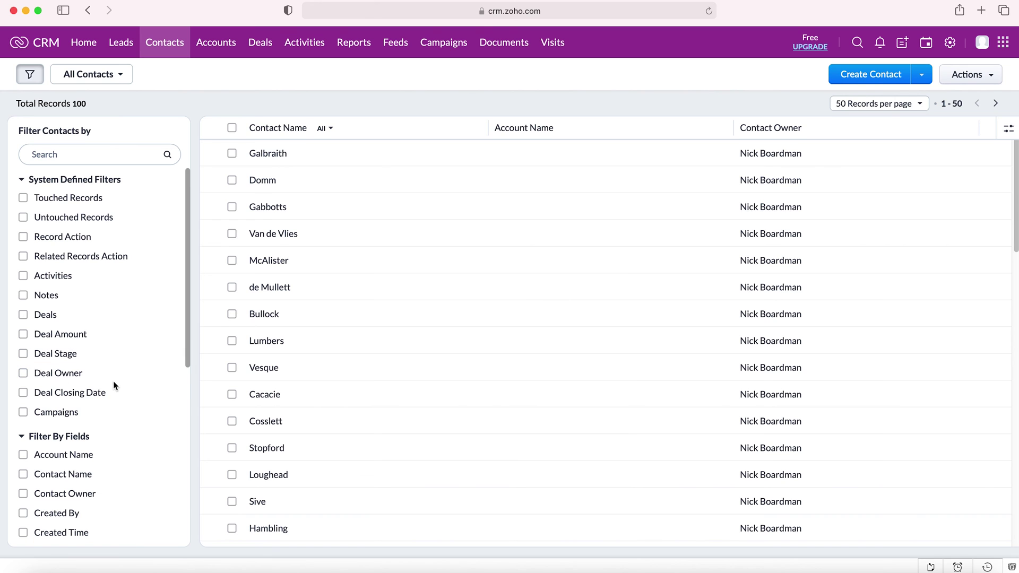
left_click(52, 415)
left_click(83, 429)
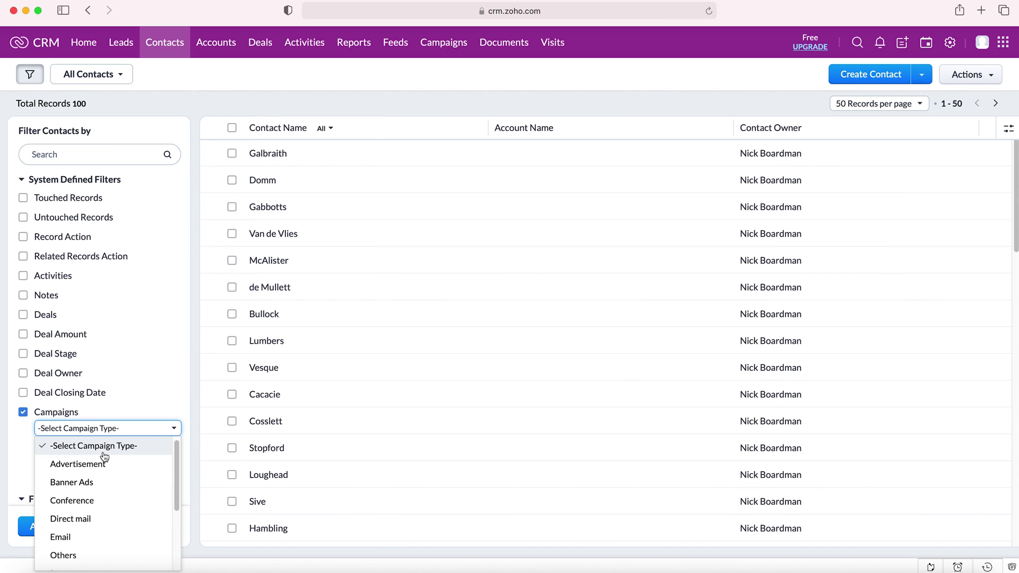
left_click(101, 464)
left_click(102, 448)
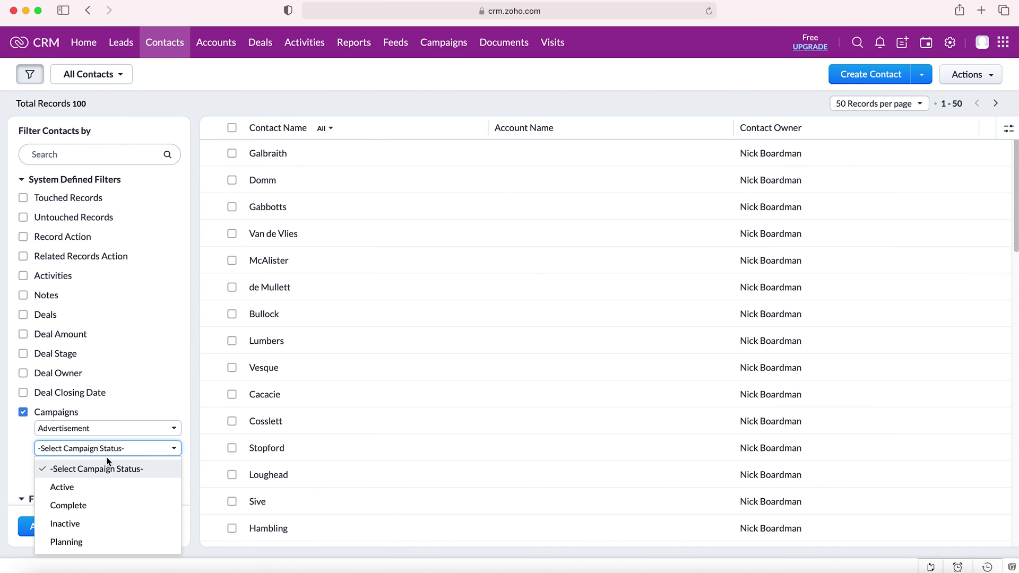
left_click(97, 505)
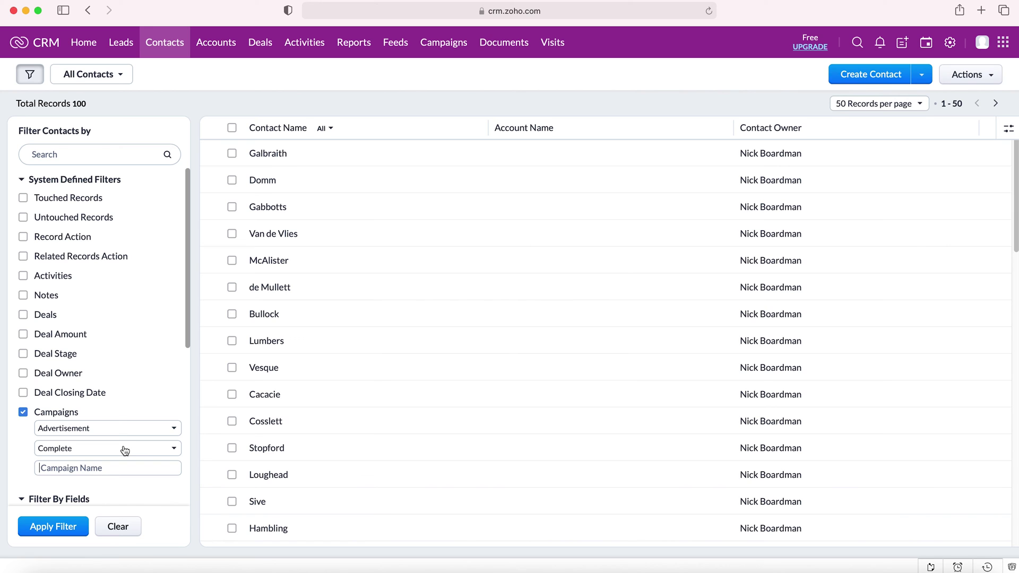
left_click(41, 416)
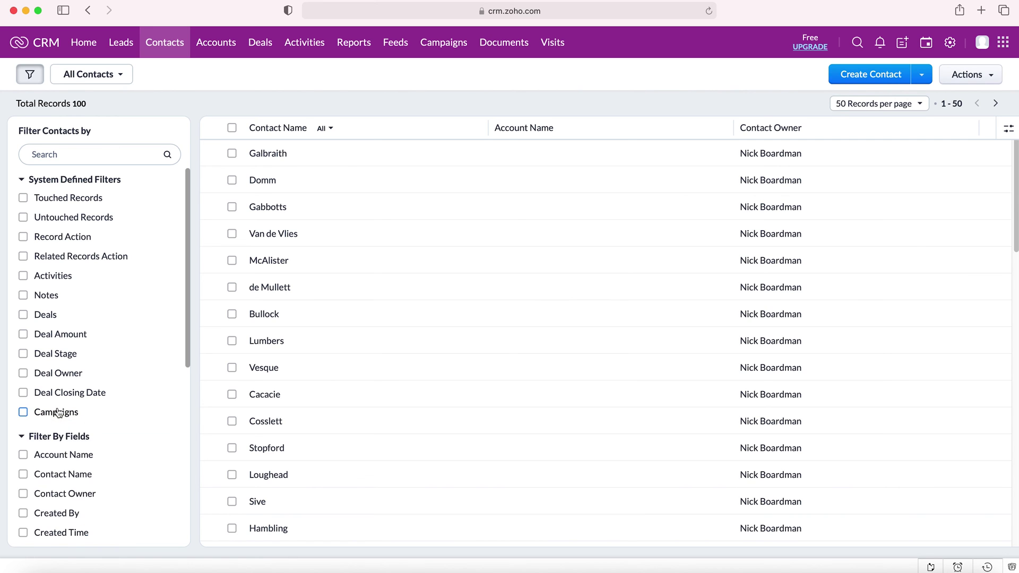
- Apply an Account Name filter for CRMCrew, narrowing the contacts to 1 record
scroll(93, 436, "down", 5)
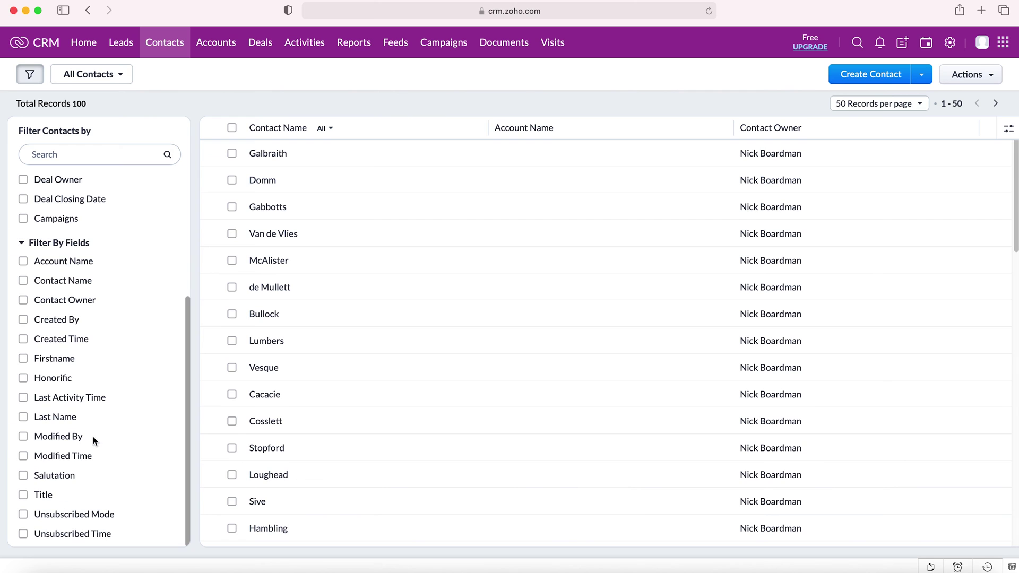
left_click(63, 262)
left_click(50, 297)
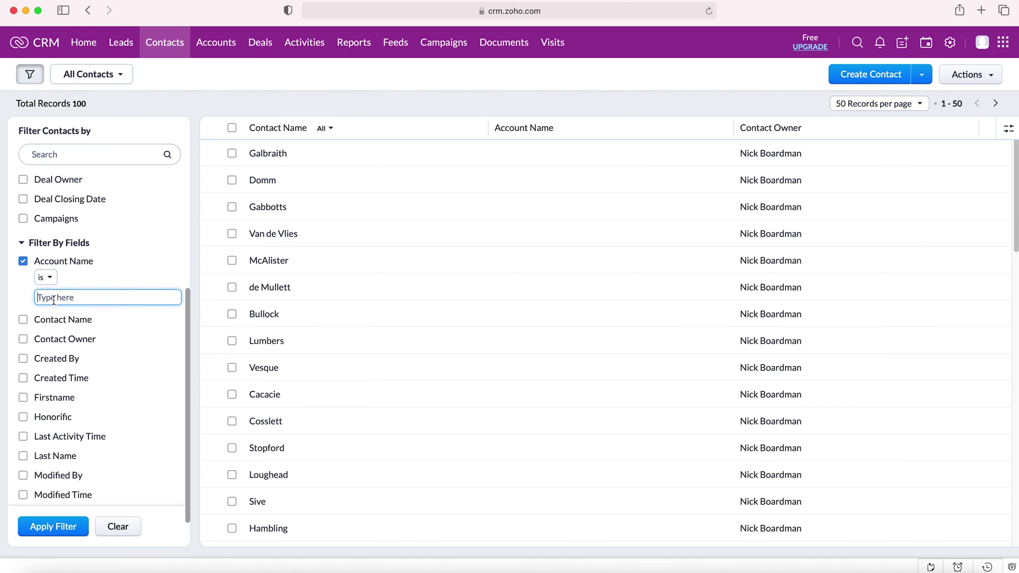
type("CRMCrew")
left_click(61, 527)
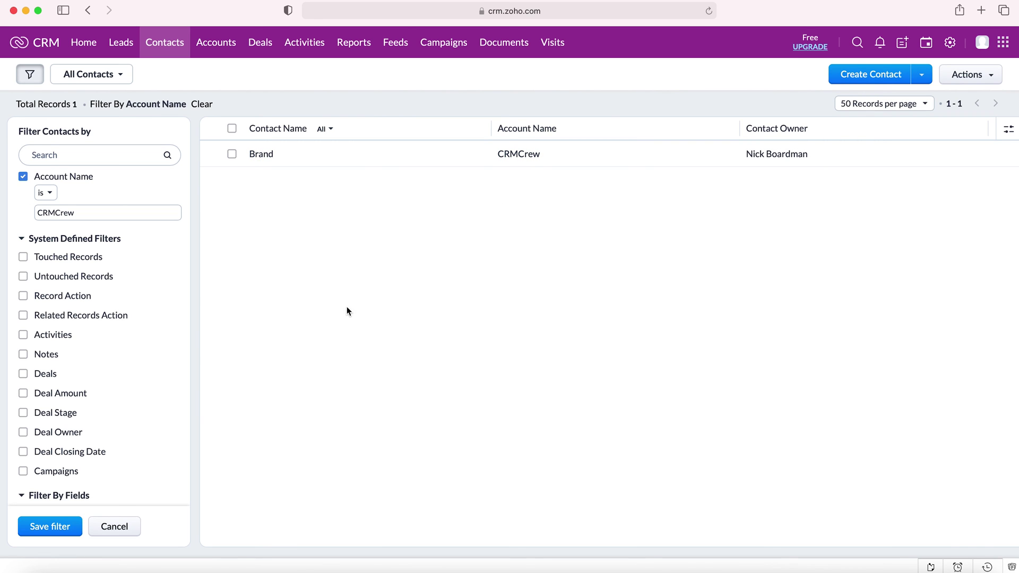
scroll(91, 265, "down", 2)
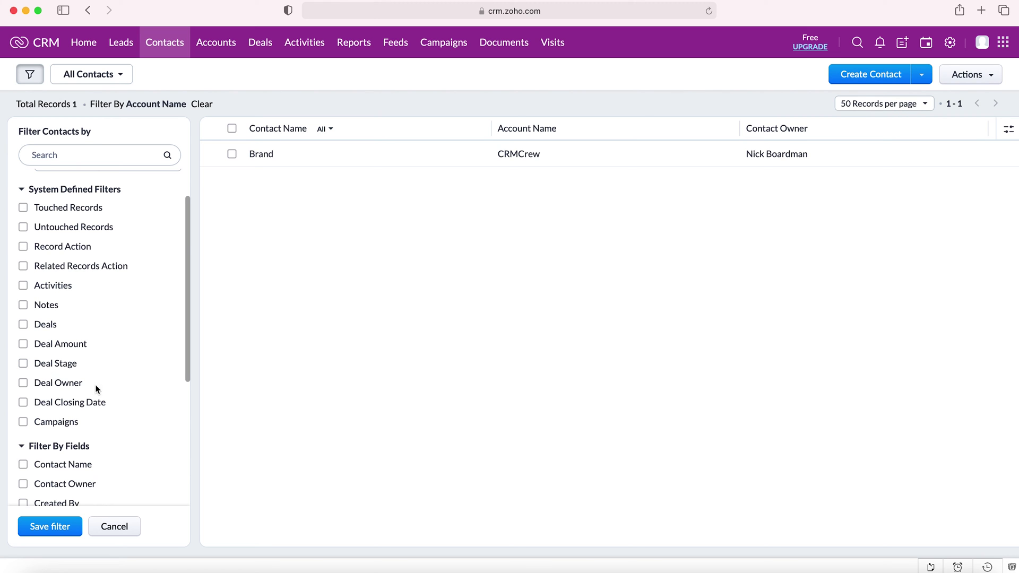
scroll(118, 402, "up", 2)
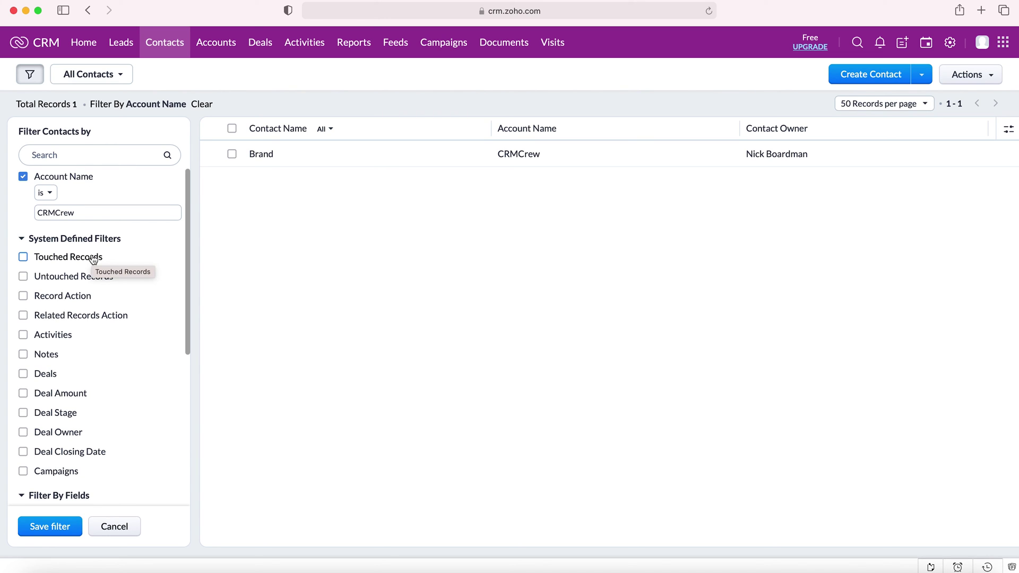
scroll(101, 268, "down", 1)
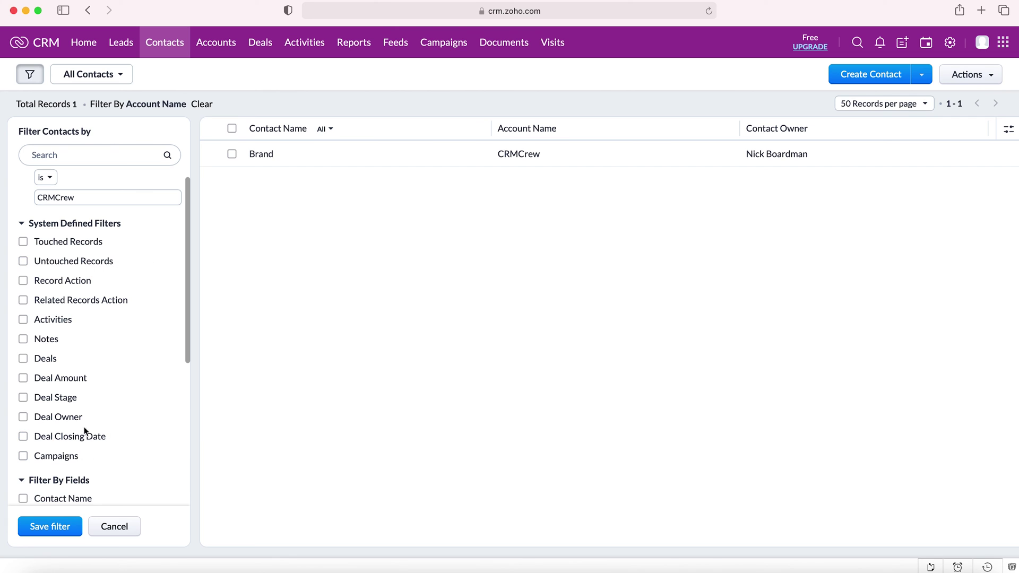
scroll(131, 369, "down", 1)
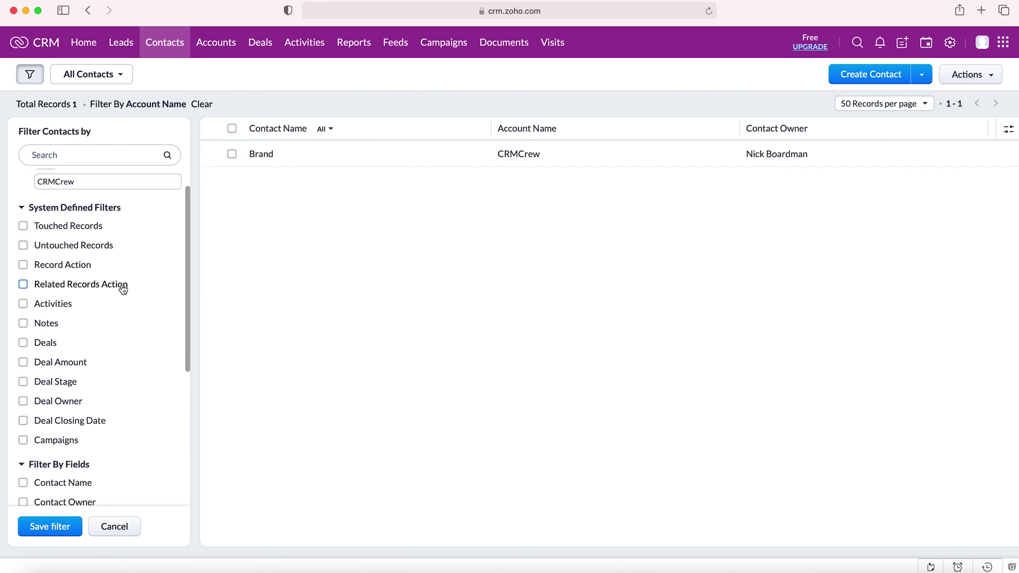
scroll(114, 289, "up", 2)
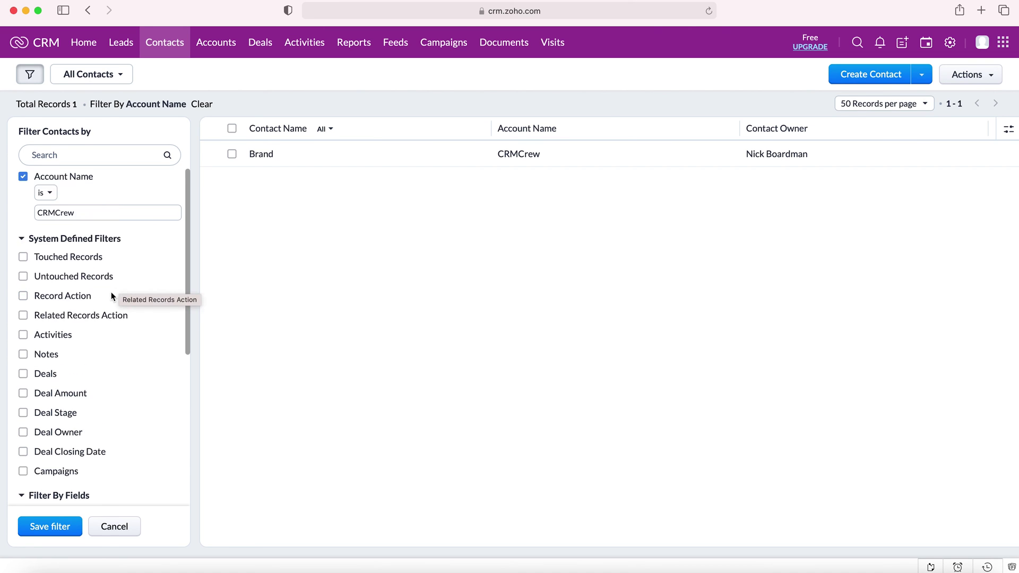
- Save the CRMCrew filter with the name '1. Account Name CRMCrew'
left_click(65, 526)
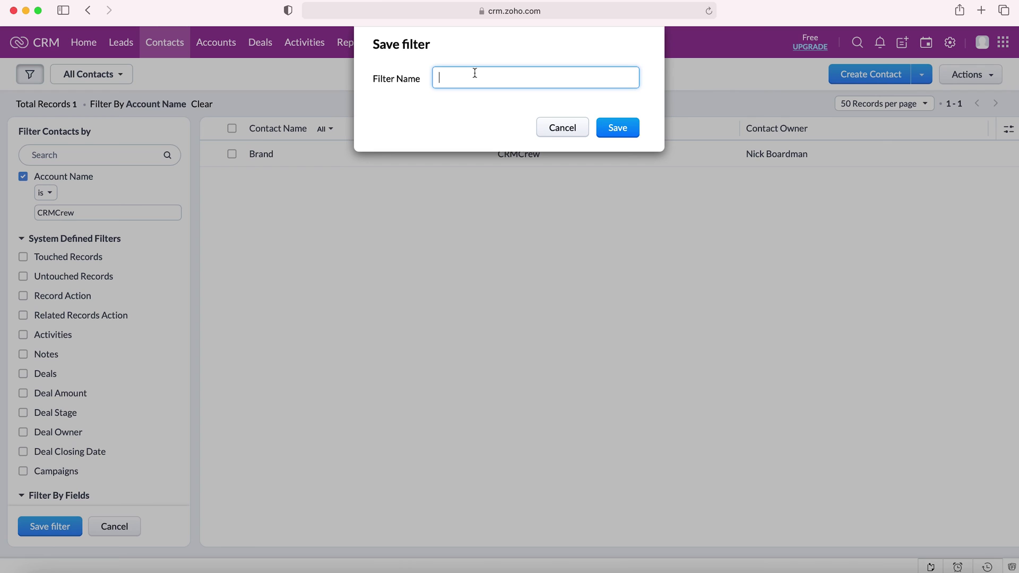
type("1")
type("Account Name CRMc")
key("BackSpace")
type("Crew")
left_click(616, 128)
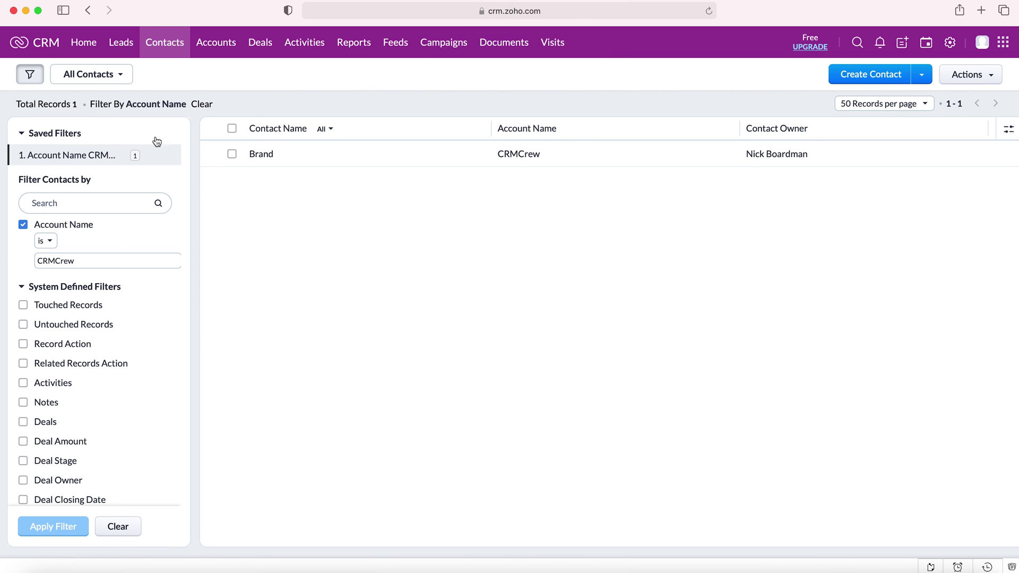
left_click(47, 155)
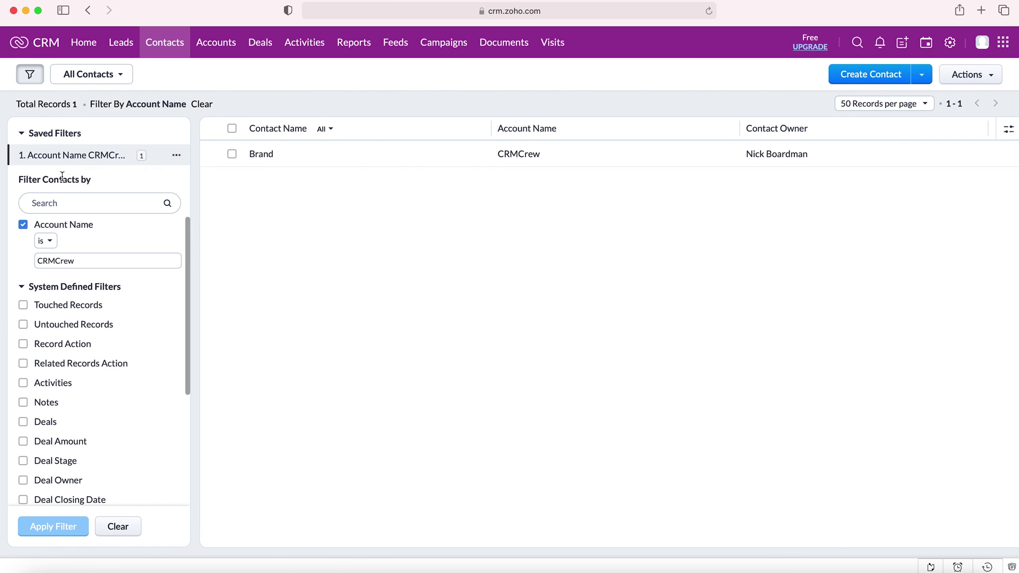
mouse_move(53, 86)
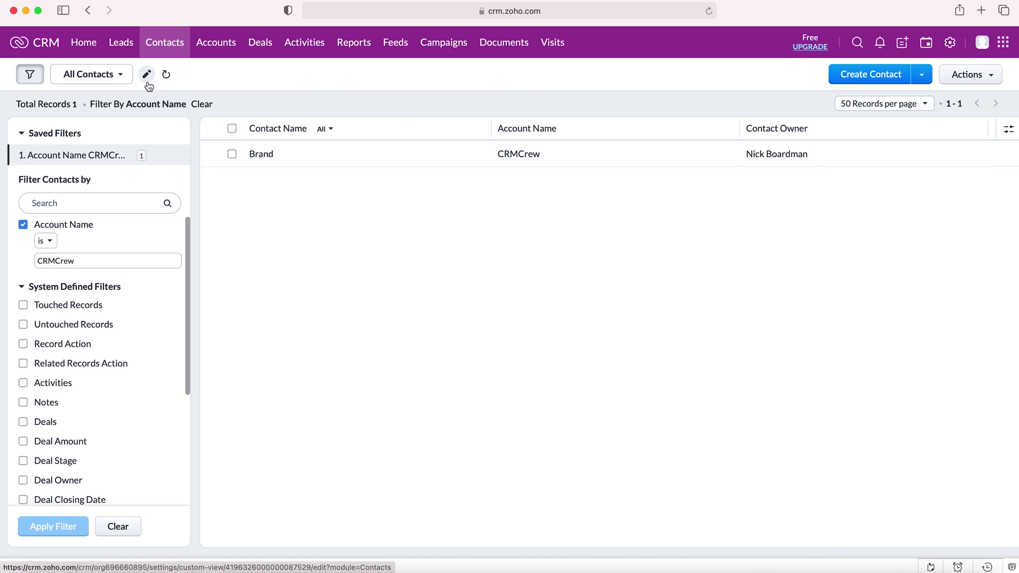
left_click(206, 104)
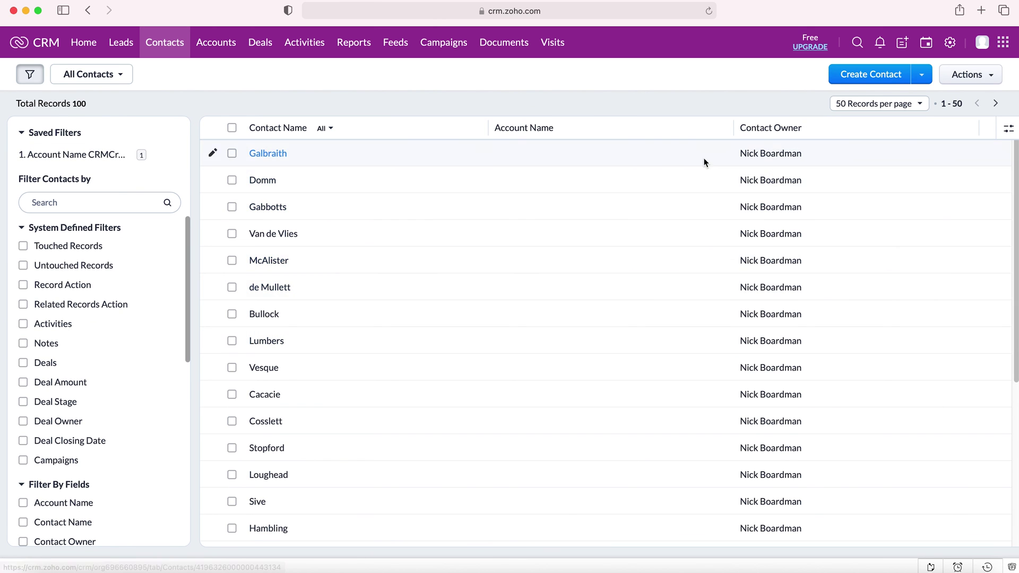
scroll(434, 278, "down", 5)
scroll(435, 276, "up", 5)
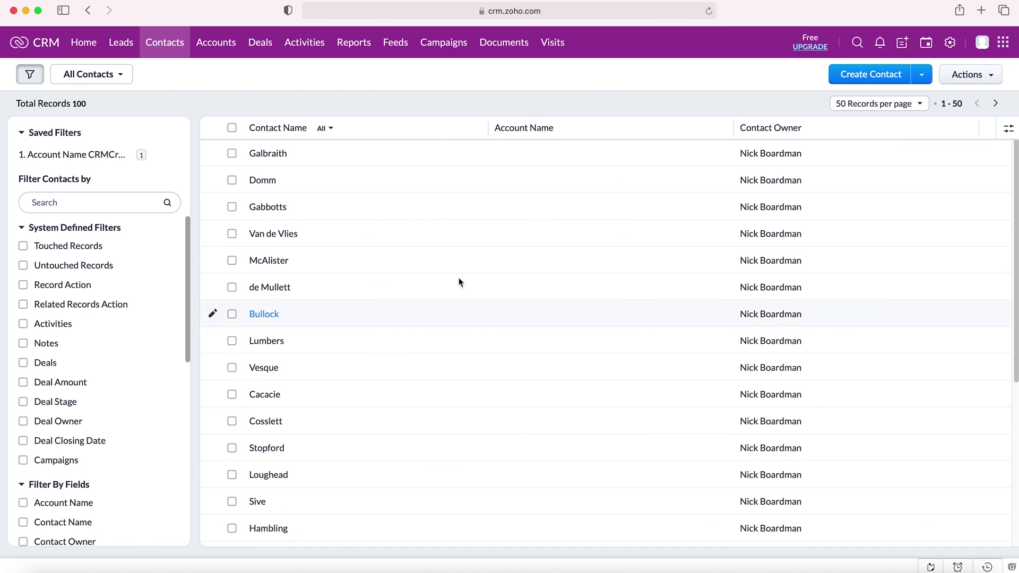
left_click(22, 79)
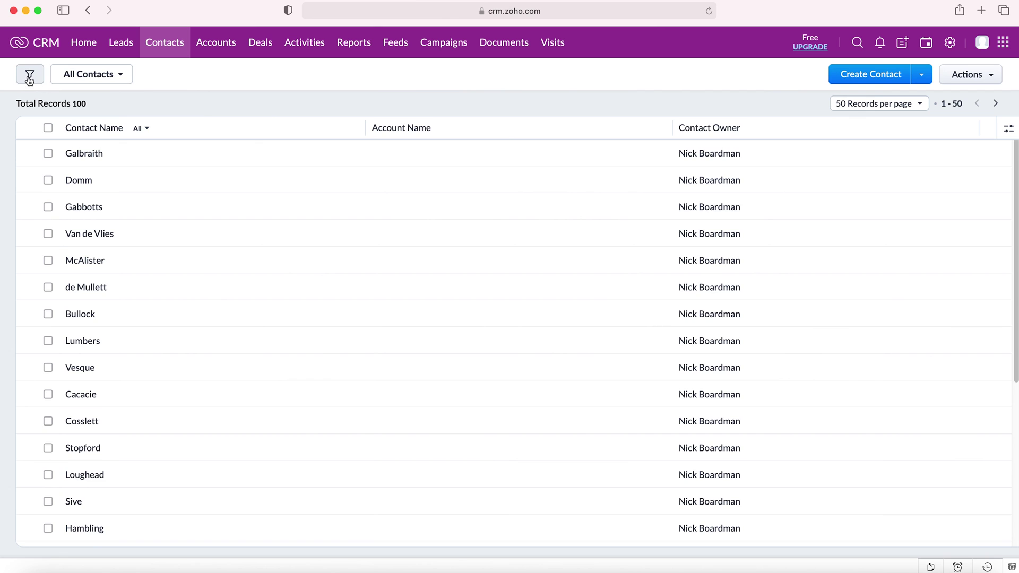
left_click(29, 79)
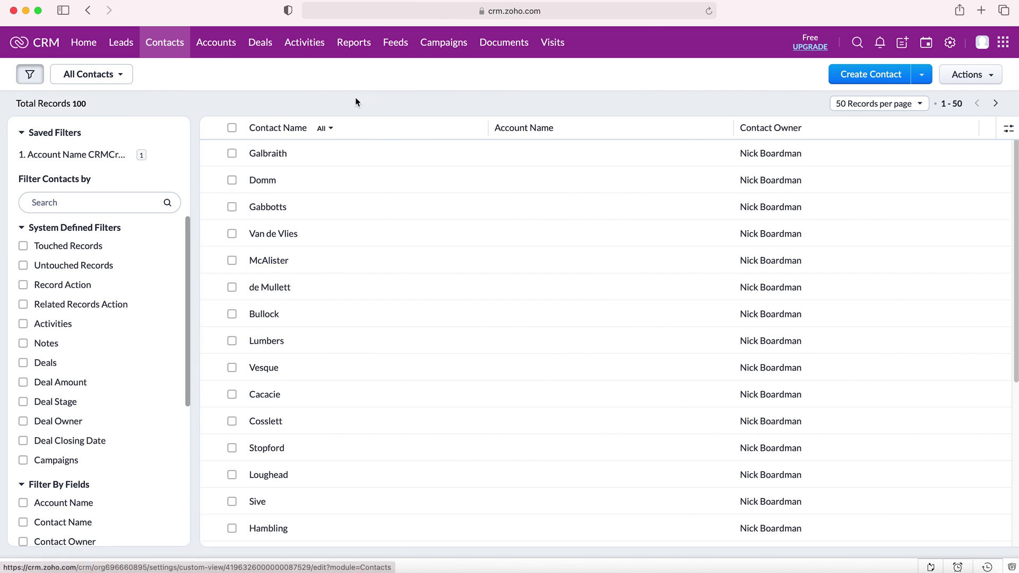
left_click(84, 156)
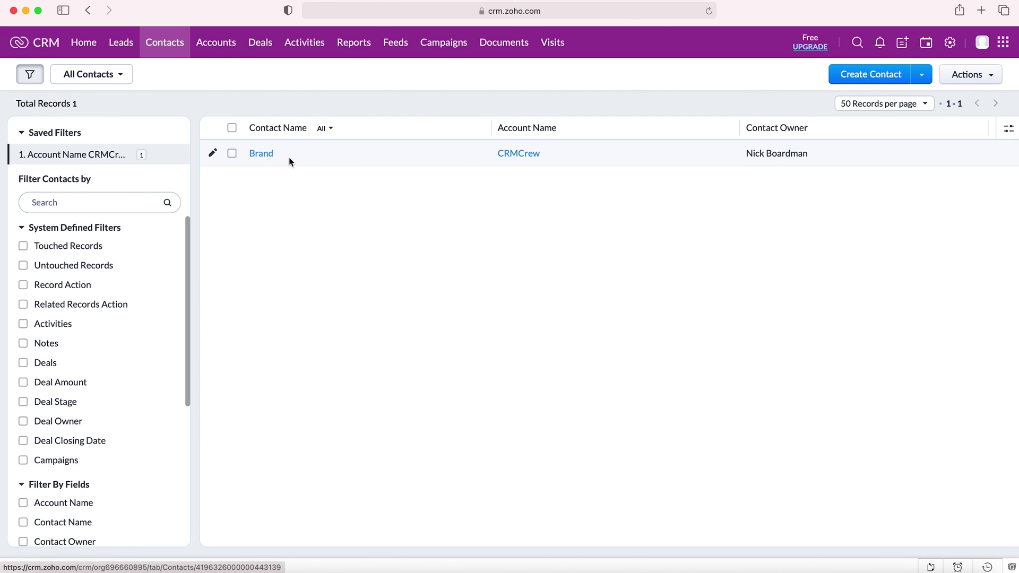